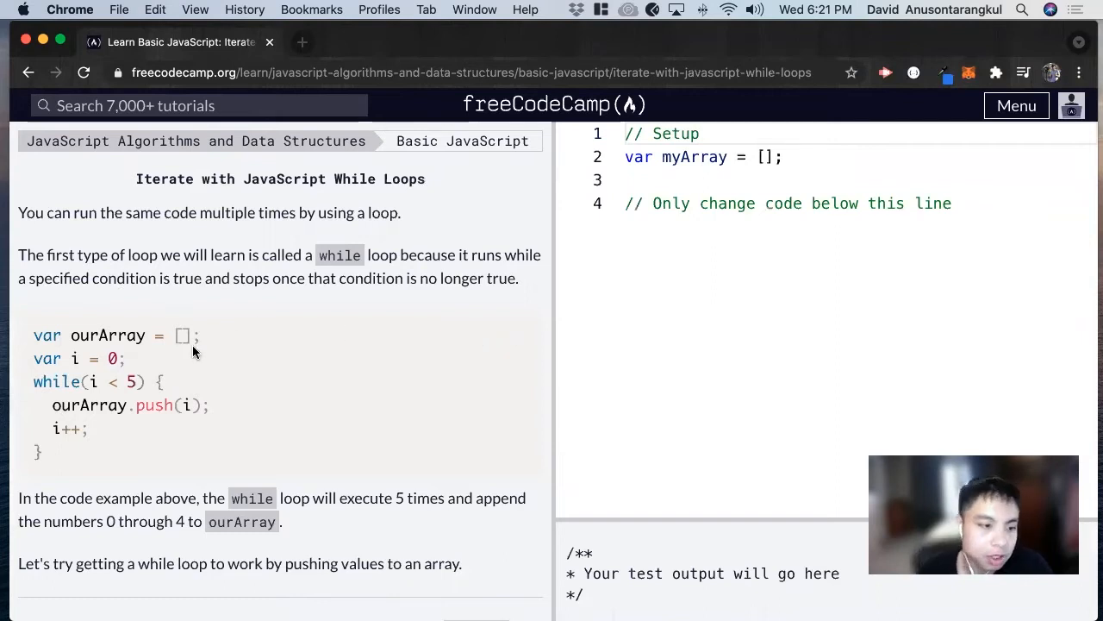
scroll(192, 343, "down", 1)
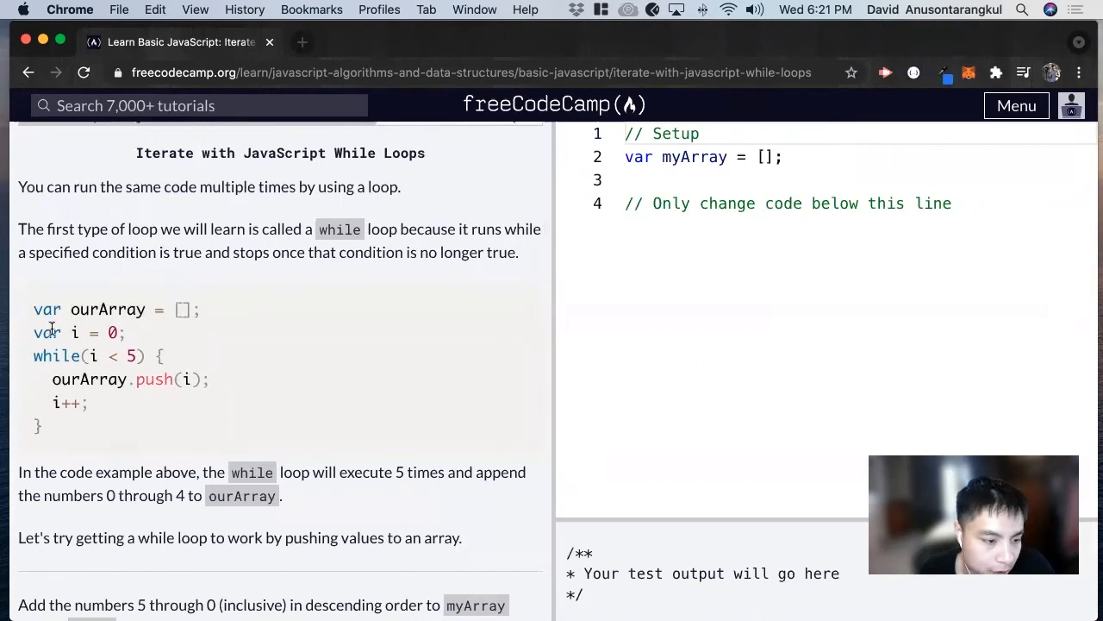
- Review the example loop's var, while, ourArray.push and starting value 0 of i
left_click_drag(58, 332, 32, 332)
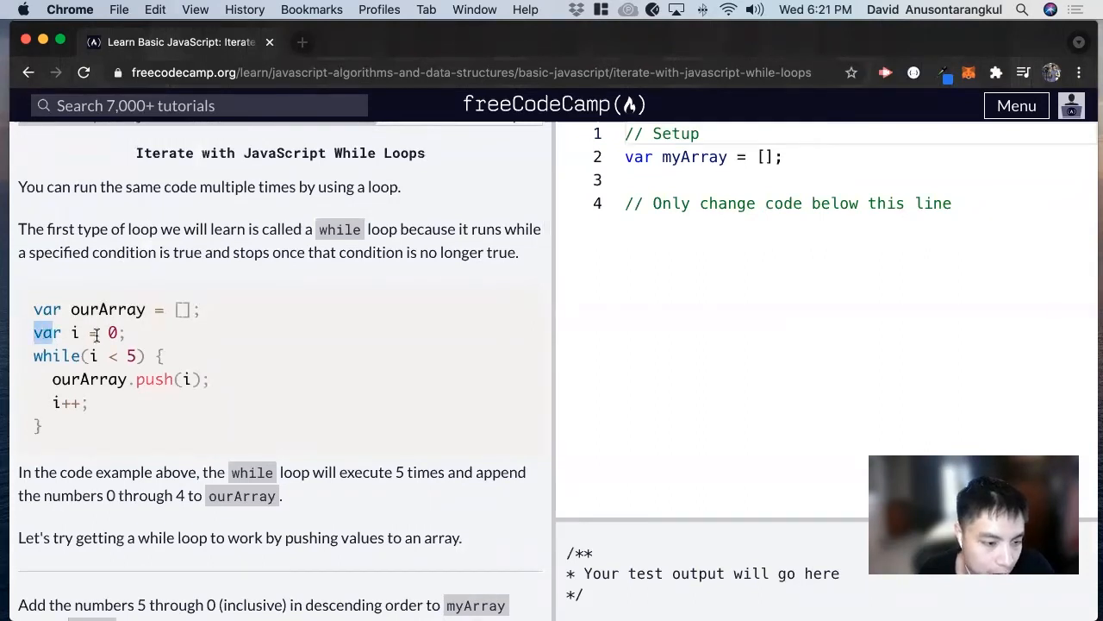
scroll(130, 341, "down", 1)
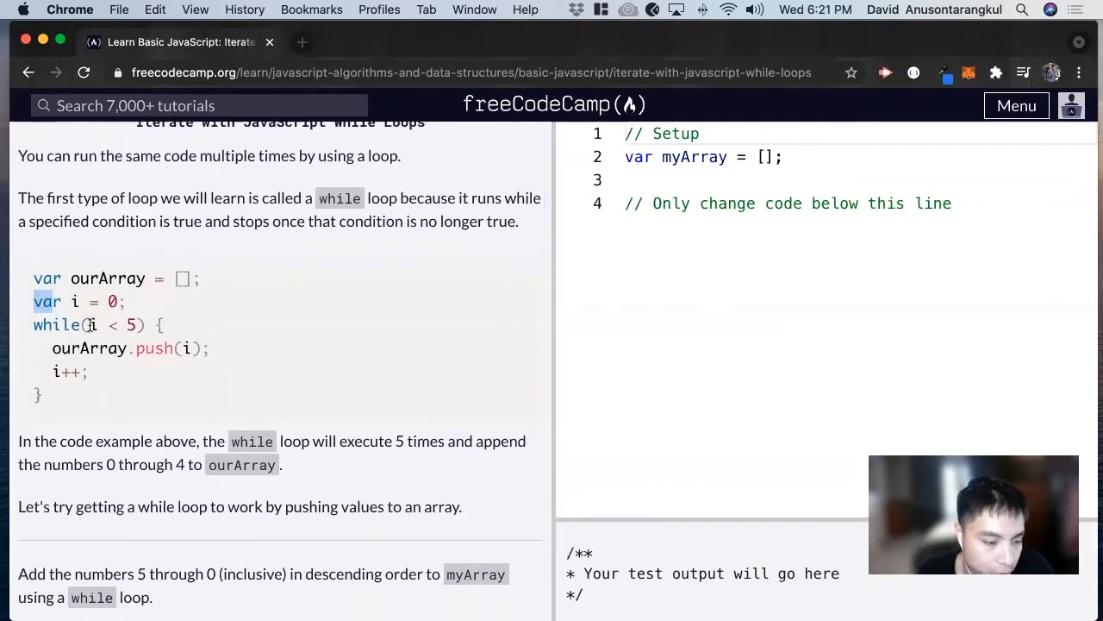
left_click(132, 324)
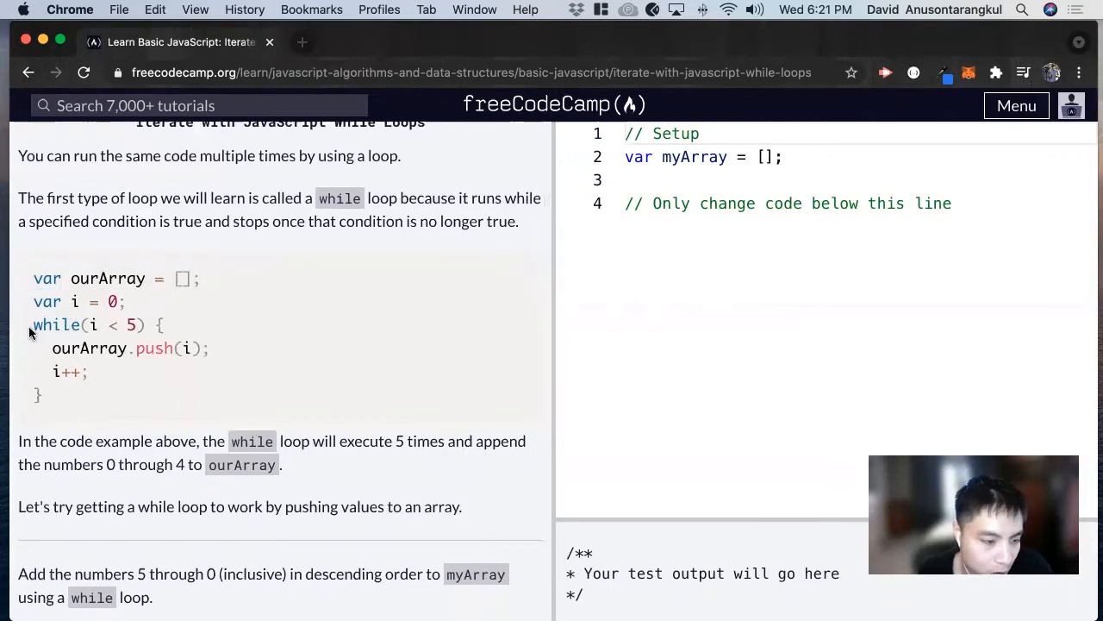
mouse_move(79, 324)
left_mouse_down()
mouse_move(32, 325)
mouse_move(81, 325)
left_mouse_up()
left_click(36, 324)
left_click(93, 324)
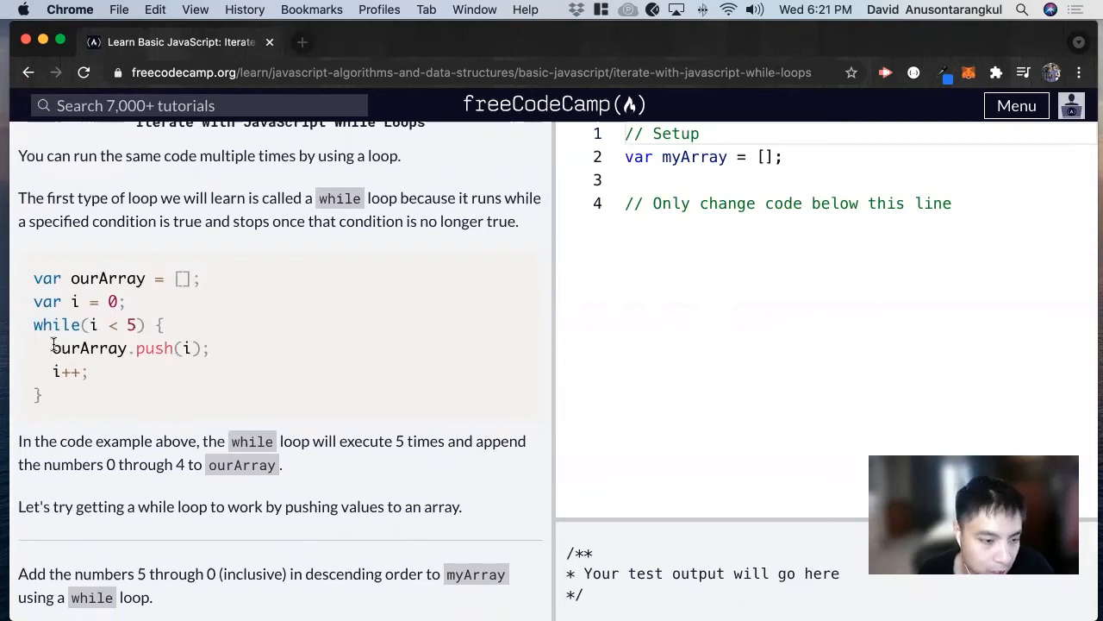
left_click_drag(52, 347, 173, 348)
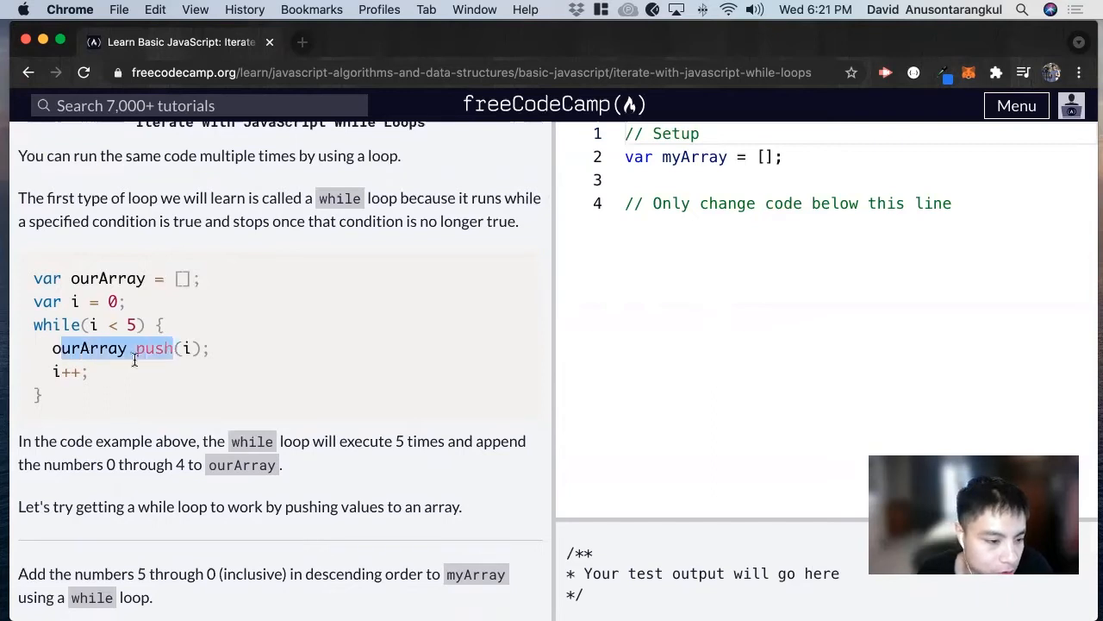
left_click(186, 347)
double_click(112, 301)
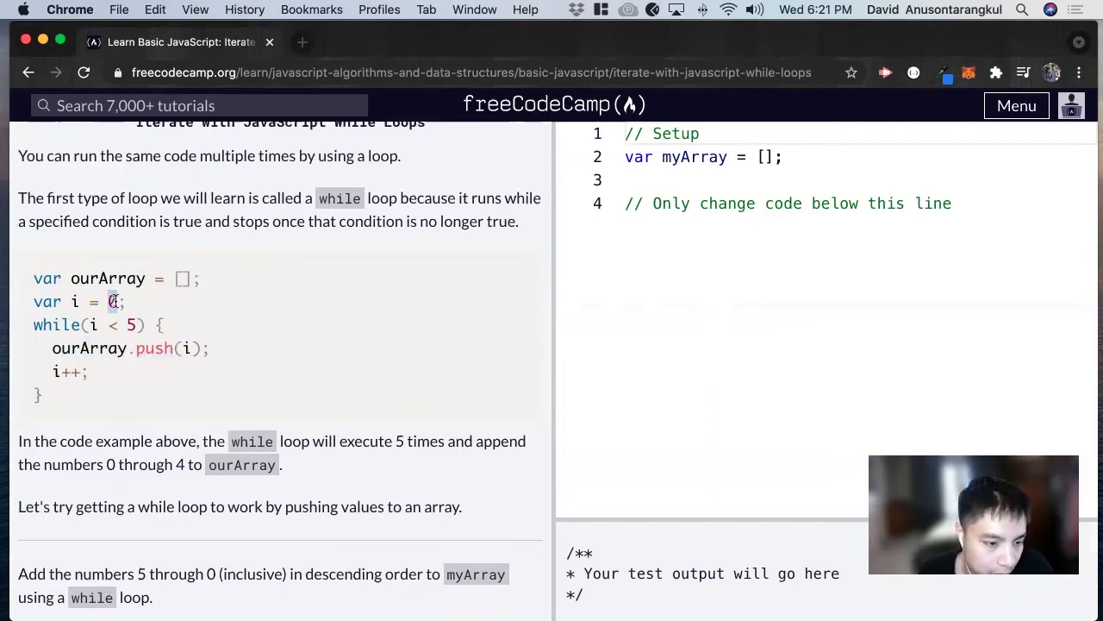
left_click(179, 278)
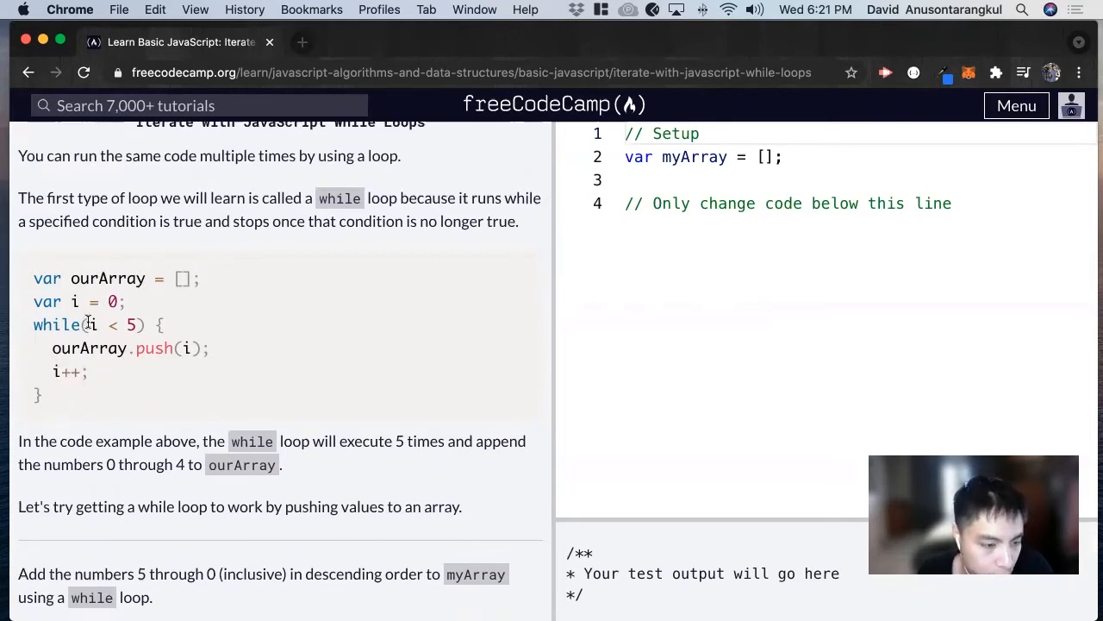
- Review the example's i < 5 condition, the i++ increment and the '5 times' explanation
left_click_drag(87, 324, 121, 324)
left_click(158, 325)
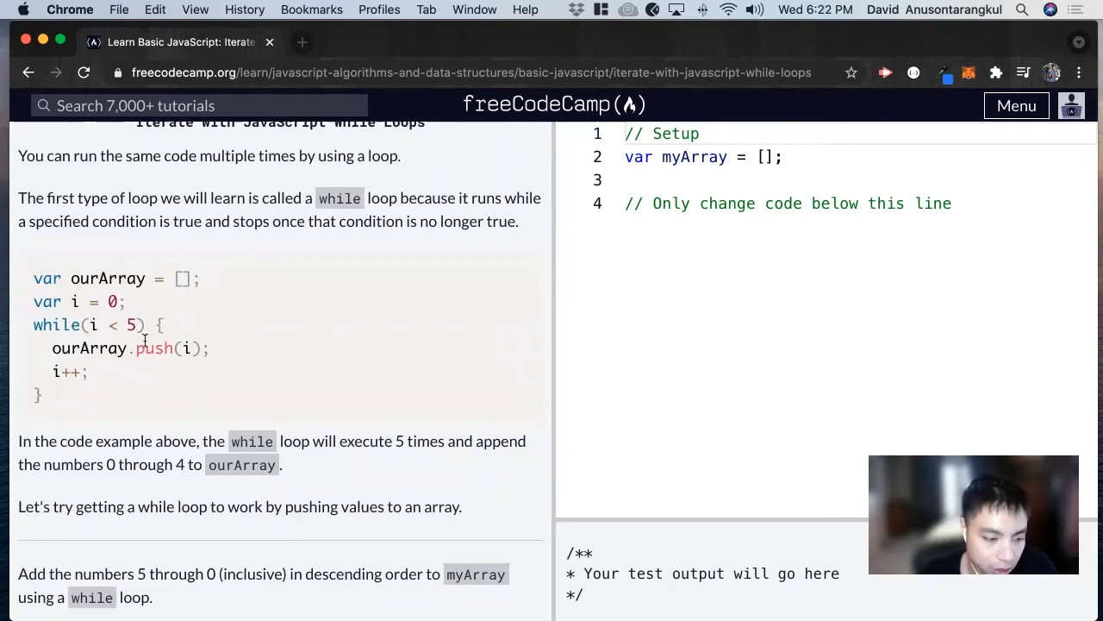
scroll(163, 355, "down", 2)
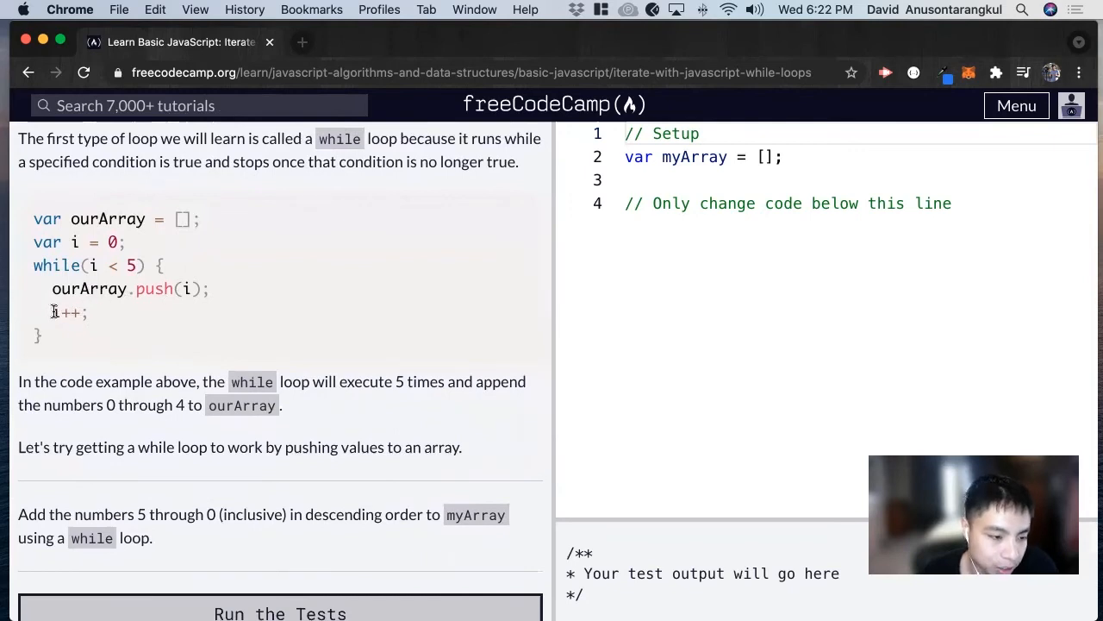
left_click_drag(62, 312, 52, 312)
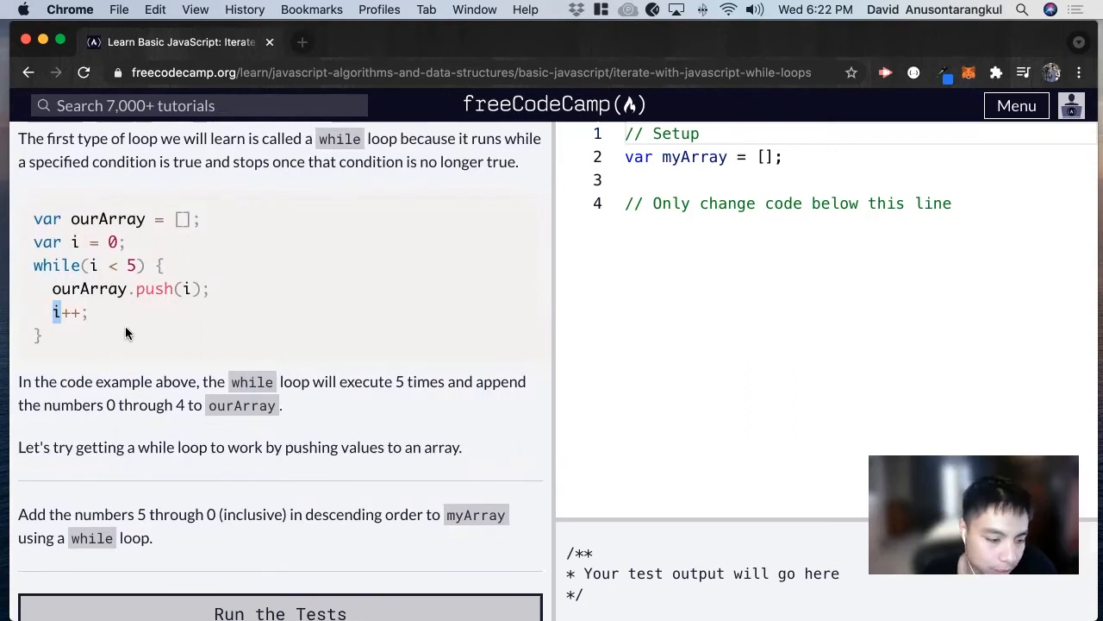
scroll(127, 333, "down", 1)
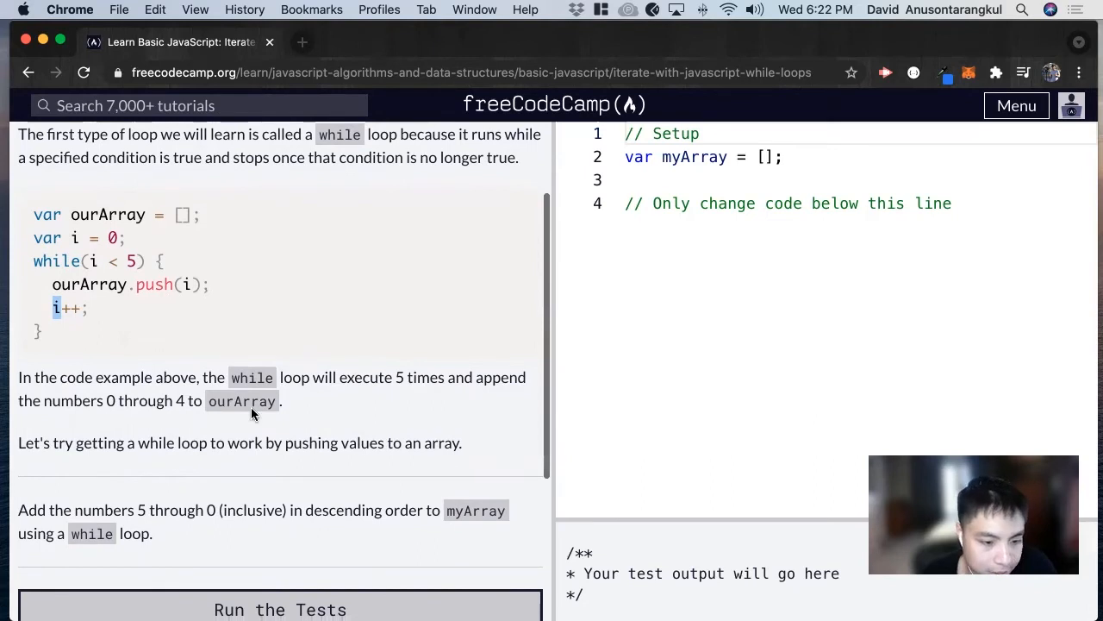
left_click(383, 389)
left_click_drag(394, 379, 428, 380)
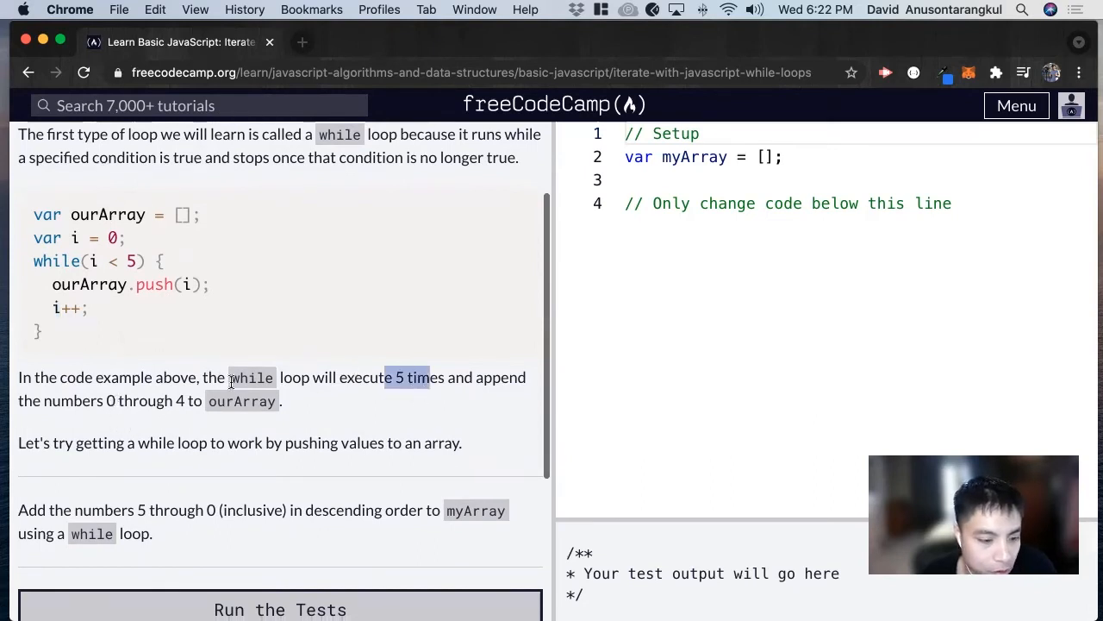
scroll(191, 431, "down", 3)
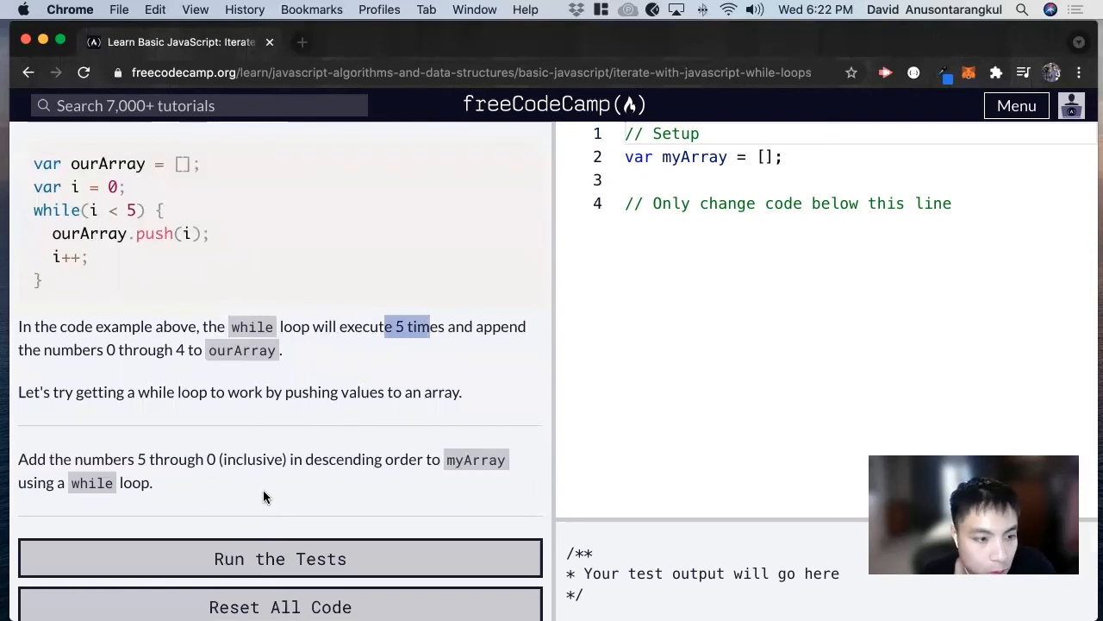
- Declare var i = 5 and begin a while (i >= 0) loop in the editor
left_click(1011, 203)
type("\\")
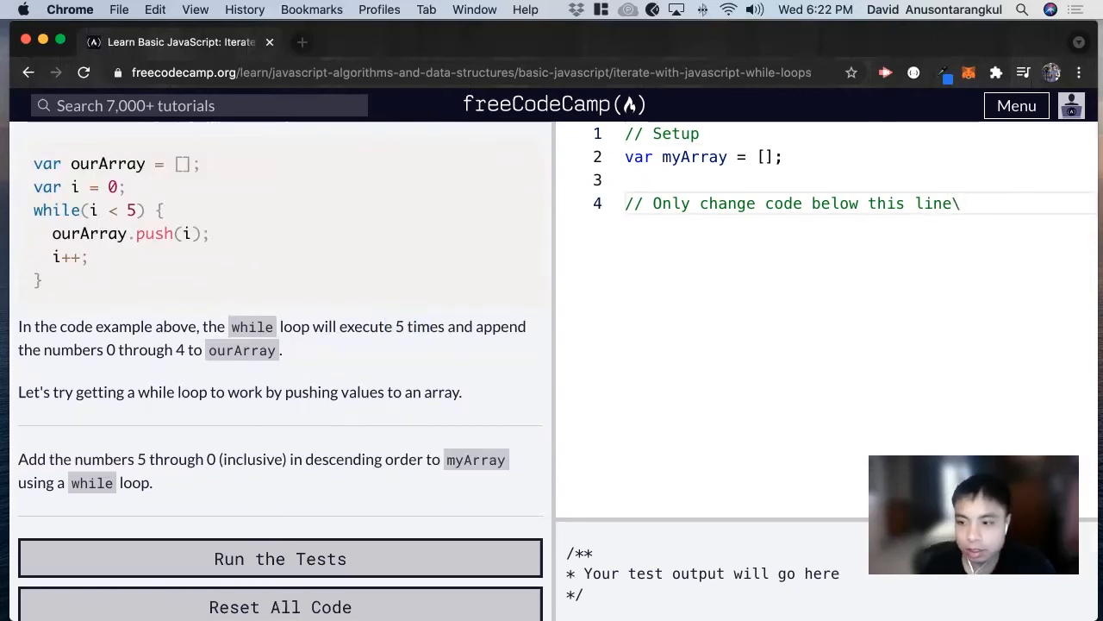
key("BackSpace")
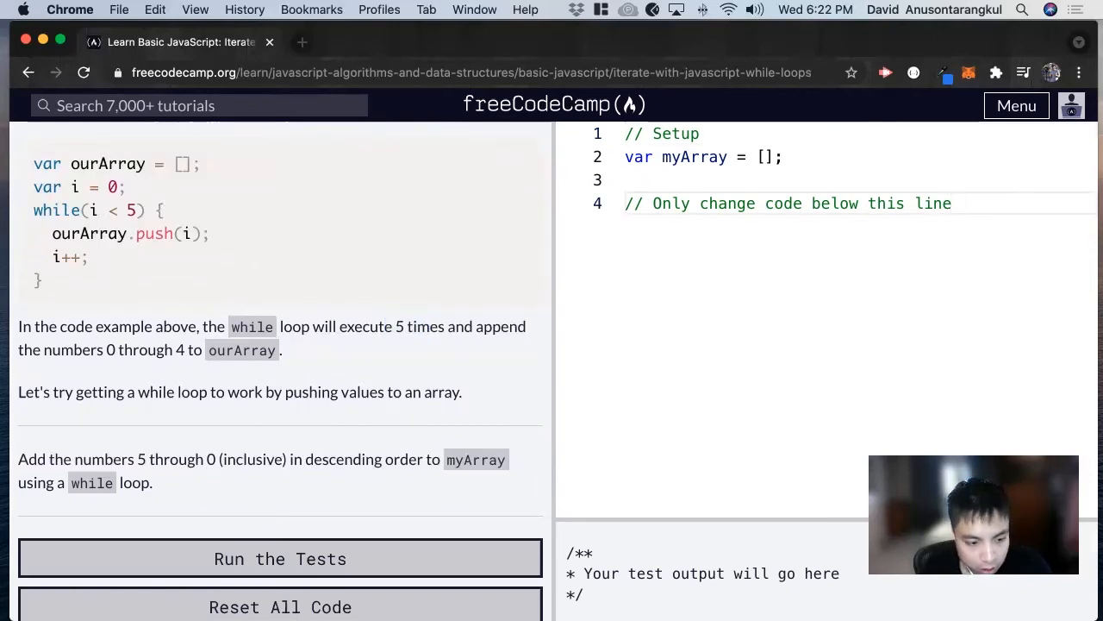
key("Return")
type("v")
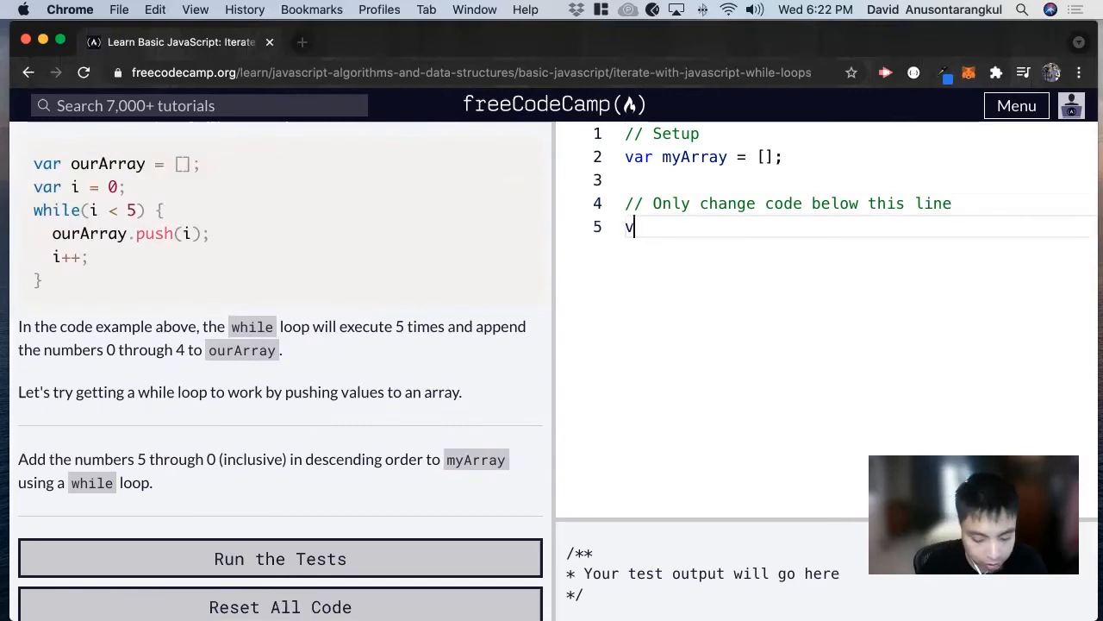
type("ar i")
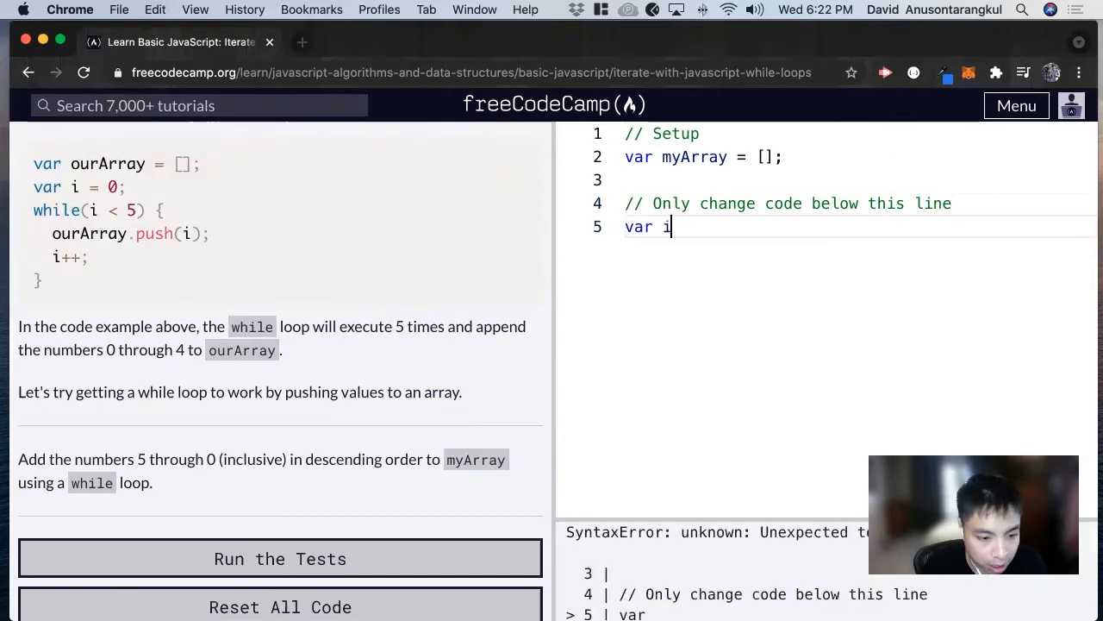
type(" = ")
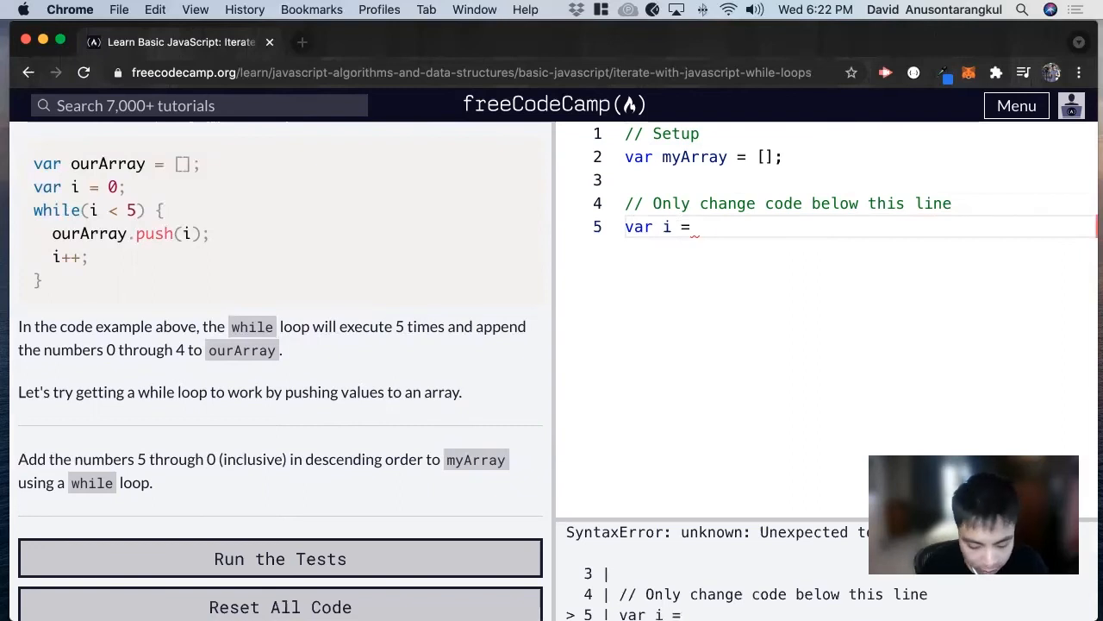
type("5;")
key("Return")
type("w")
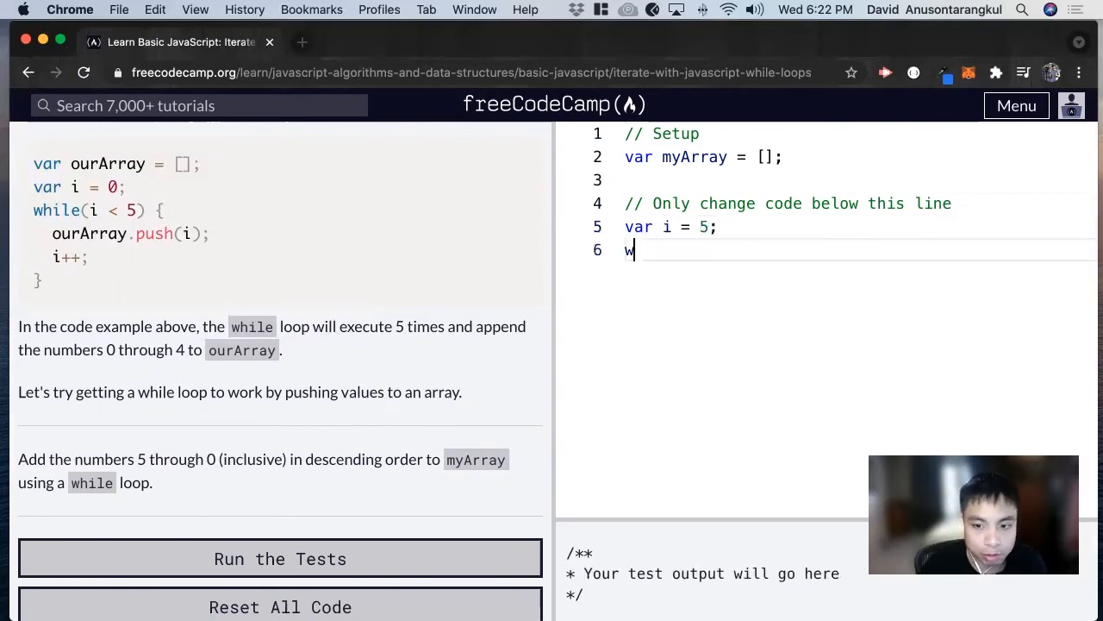
type("hile (i ")
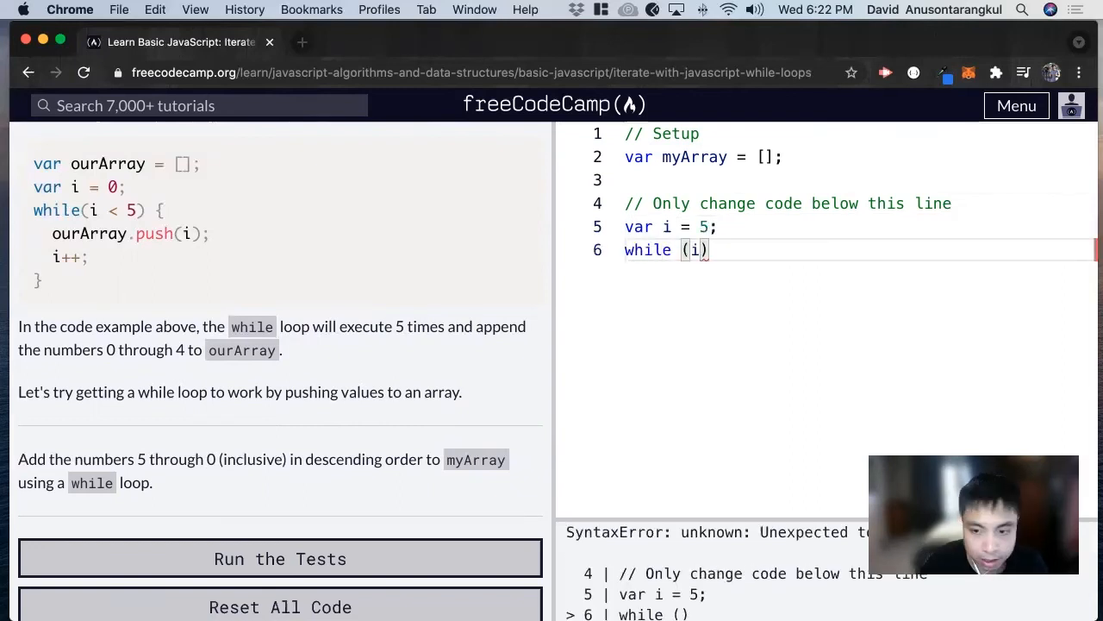
type(">")
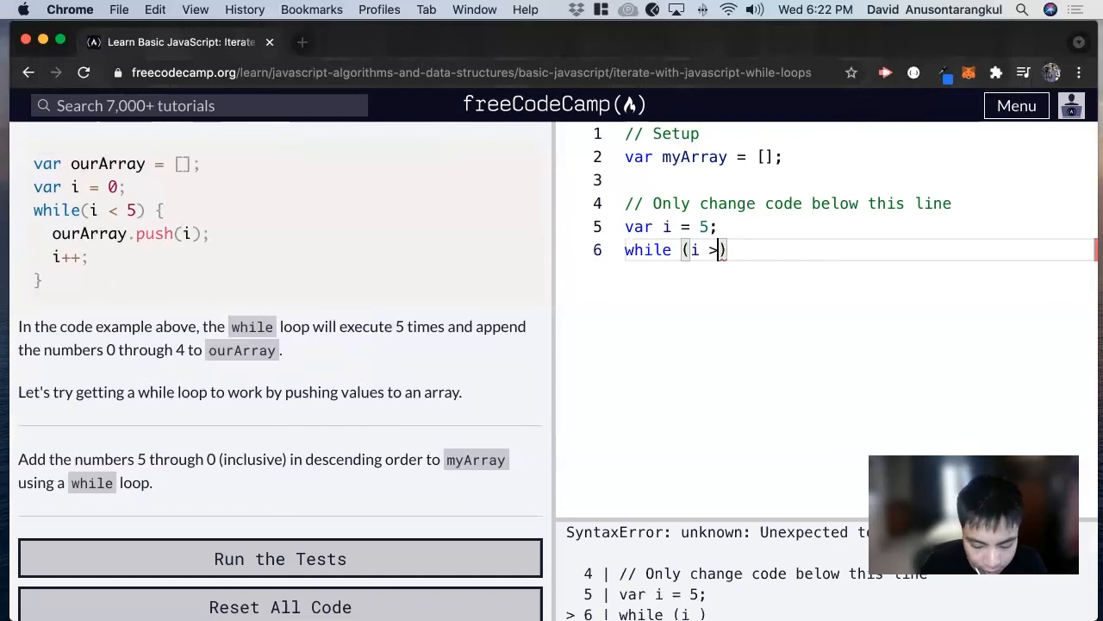
type("=")
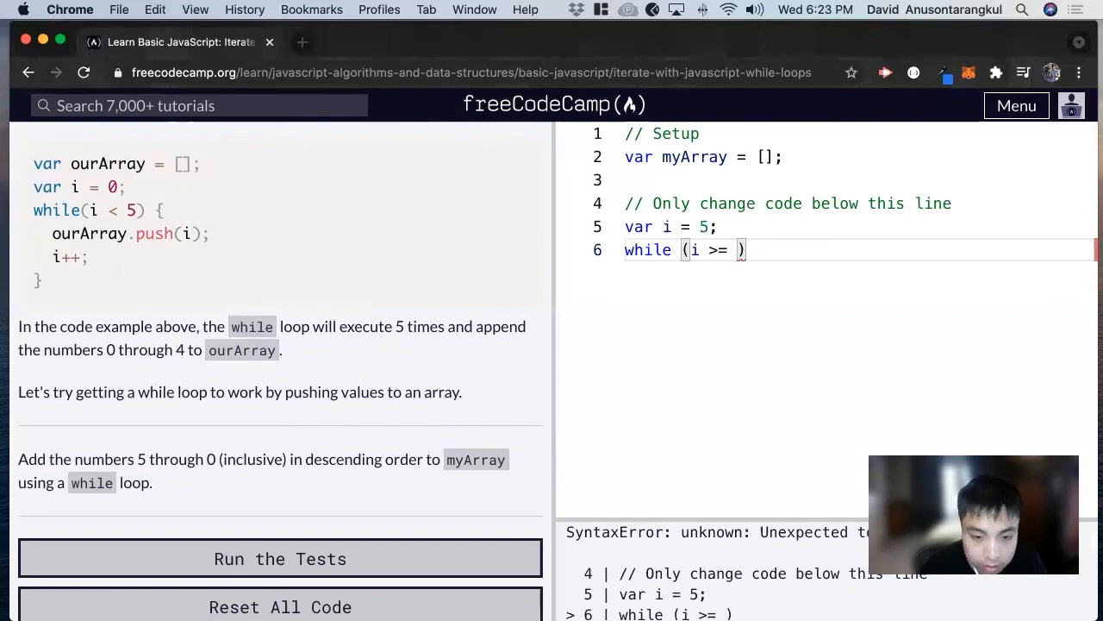
type(" 0")
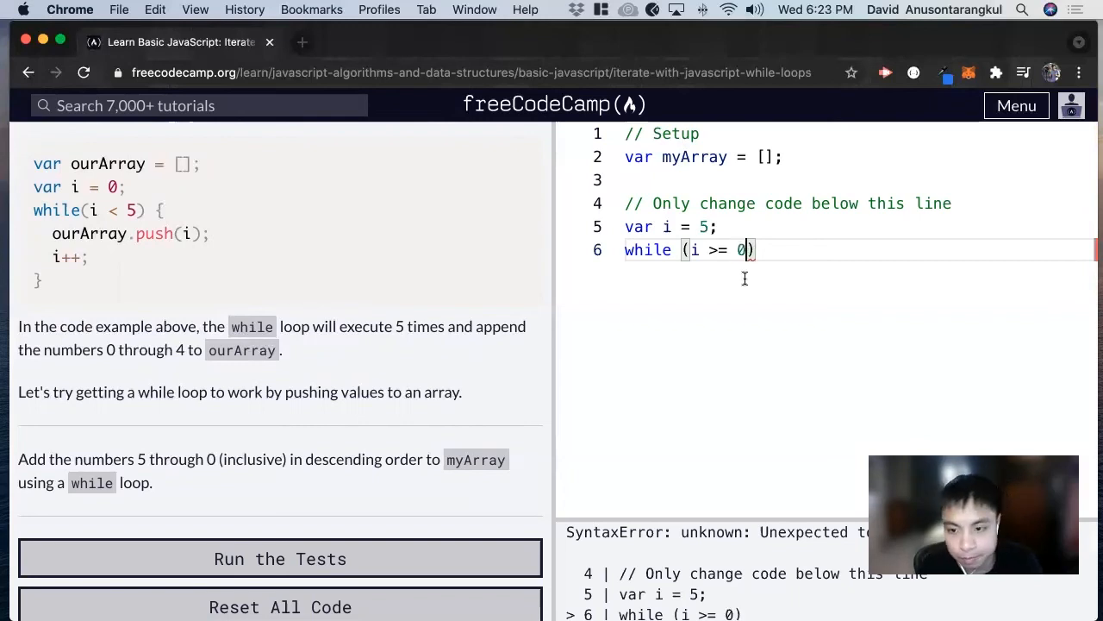
double_click(250, 458)
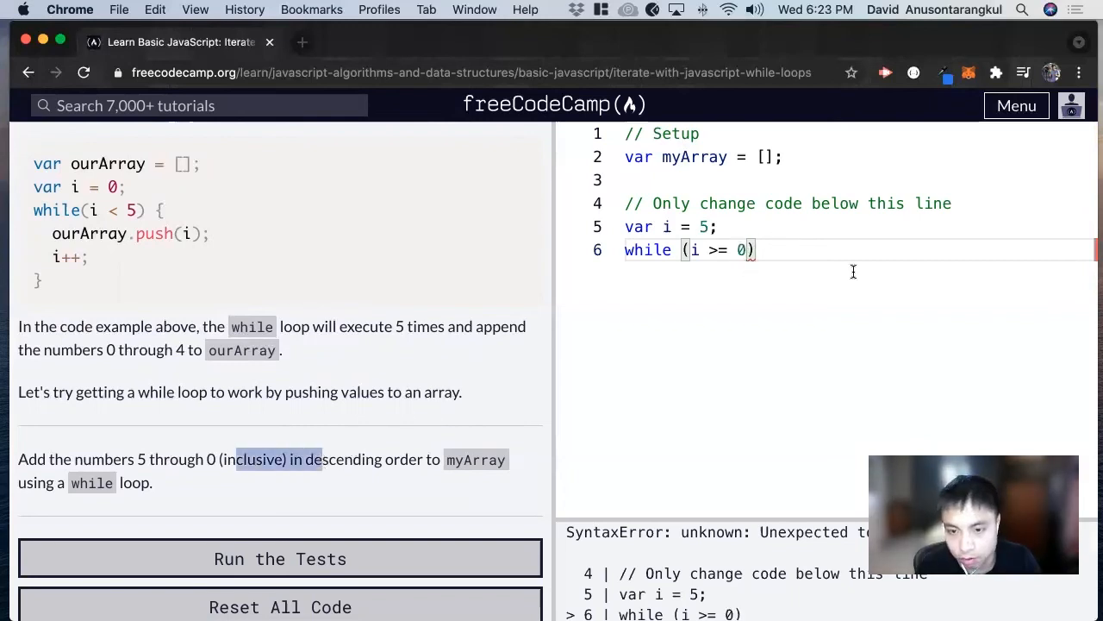
left_click(802, 249)
type("{")
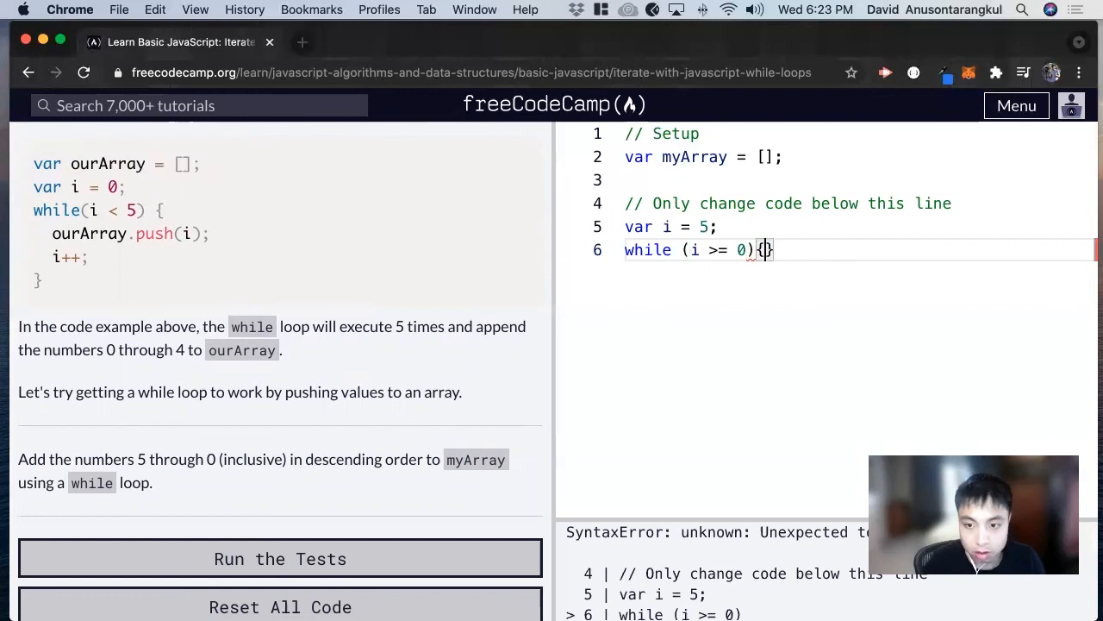
- Fill the loop with myArray.push(i); and i--; and run the tests to 'Flawless victory!'
key("Return")
type("m")
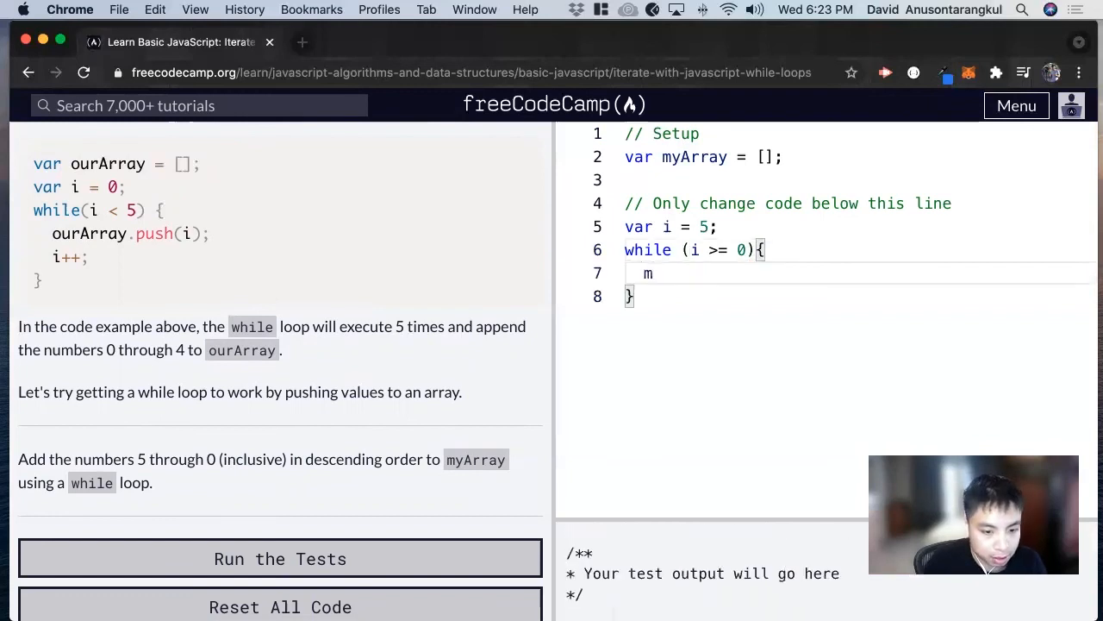
type("yAr")
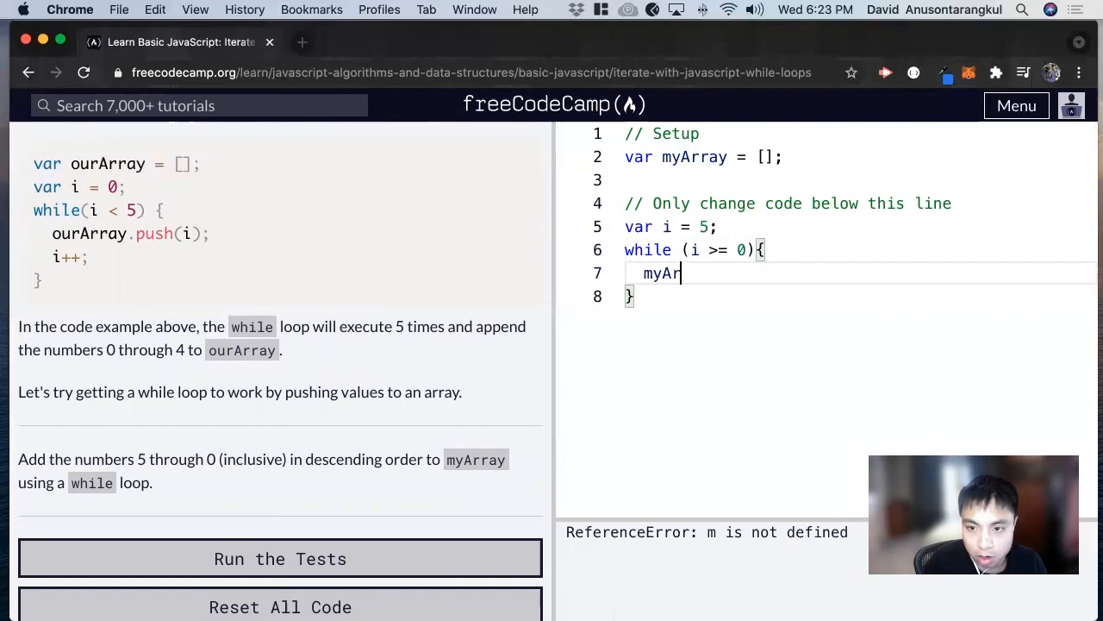
type("ray.push()")
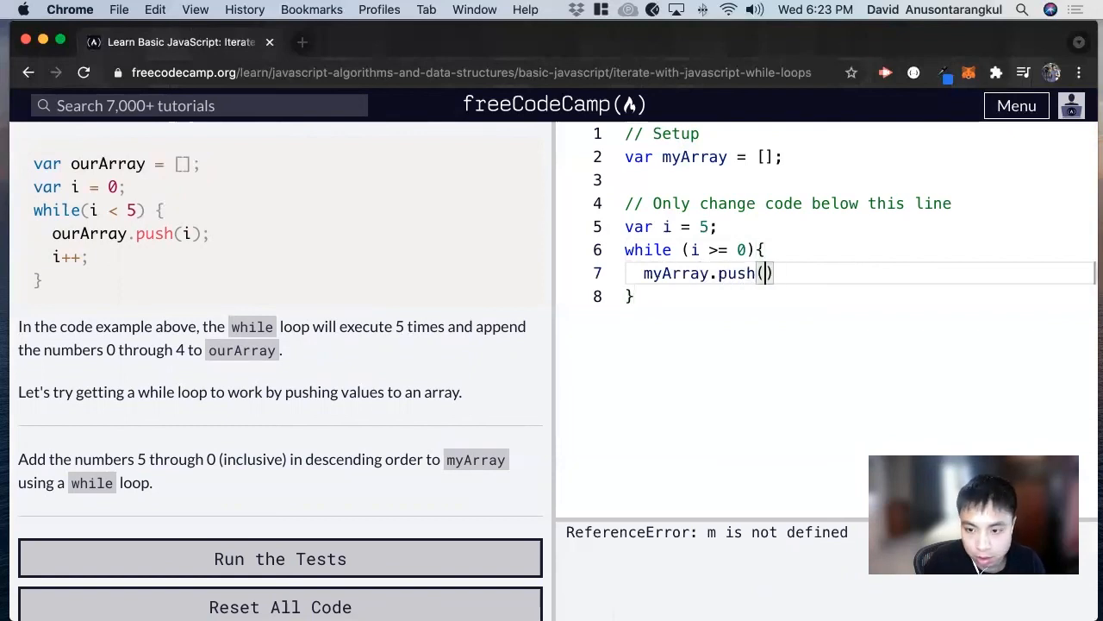
type("i")
key("Right")
type(";")
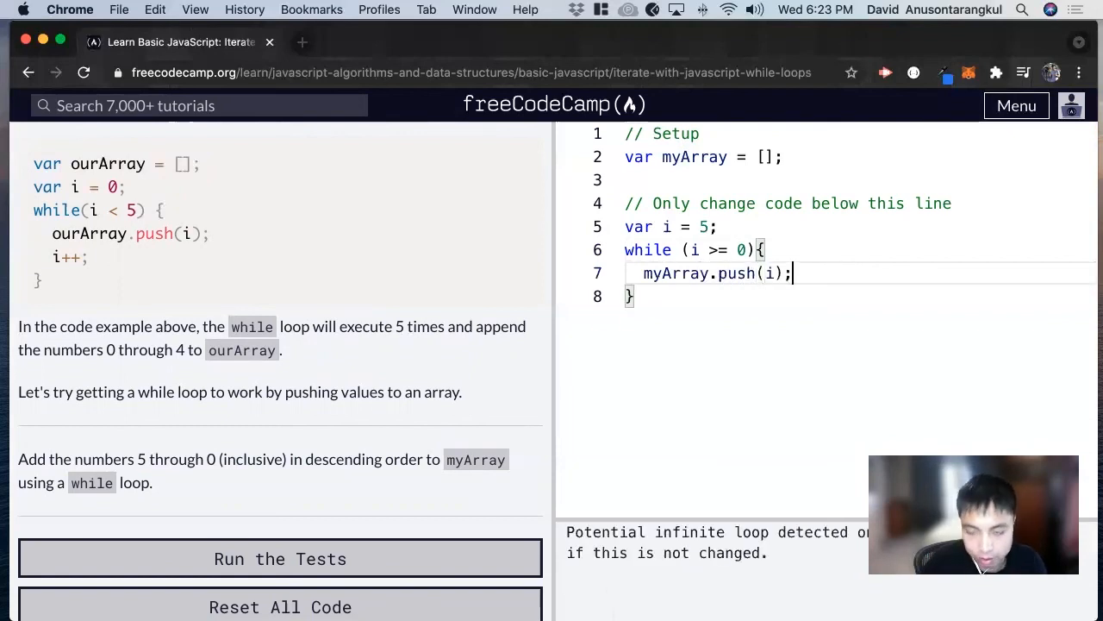
key("Return")
type("--")
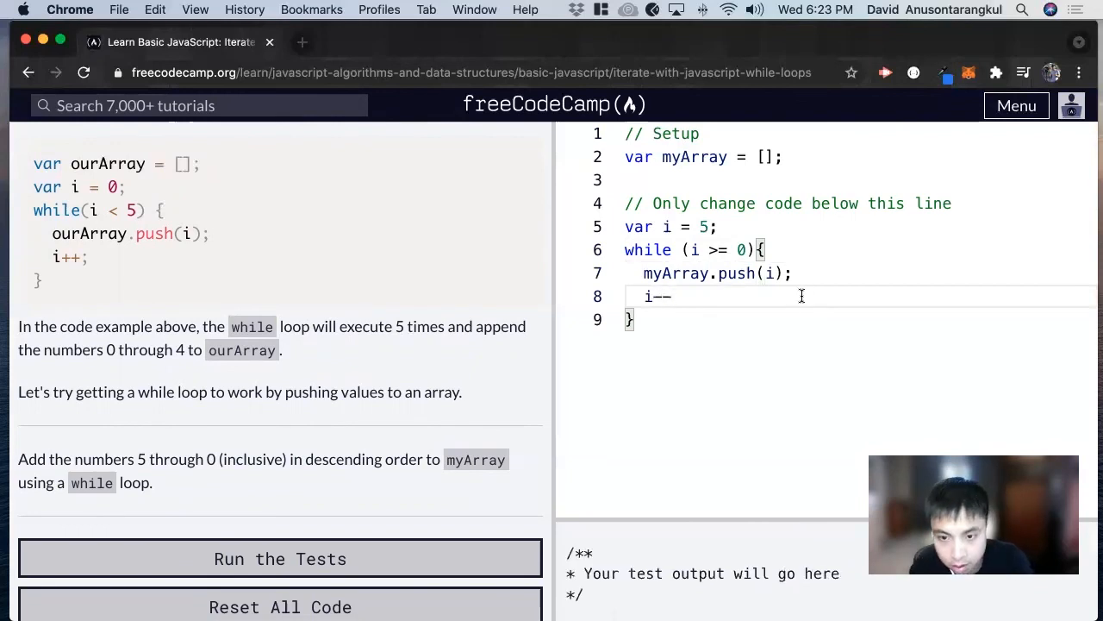
type(";")
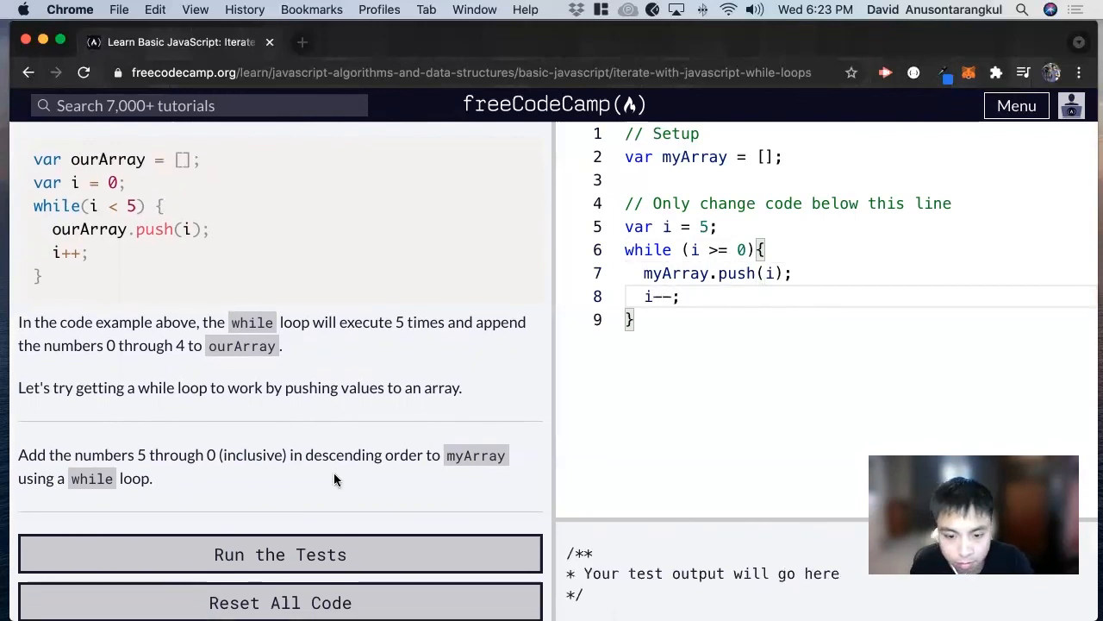
scroll(334, 473, "down", 2)
left_click(299, 517)
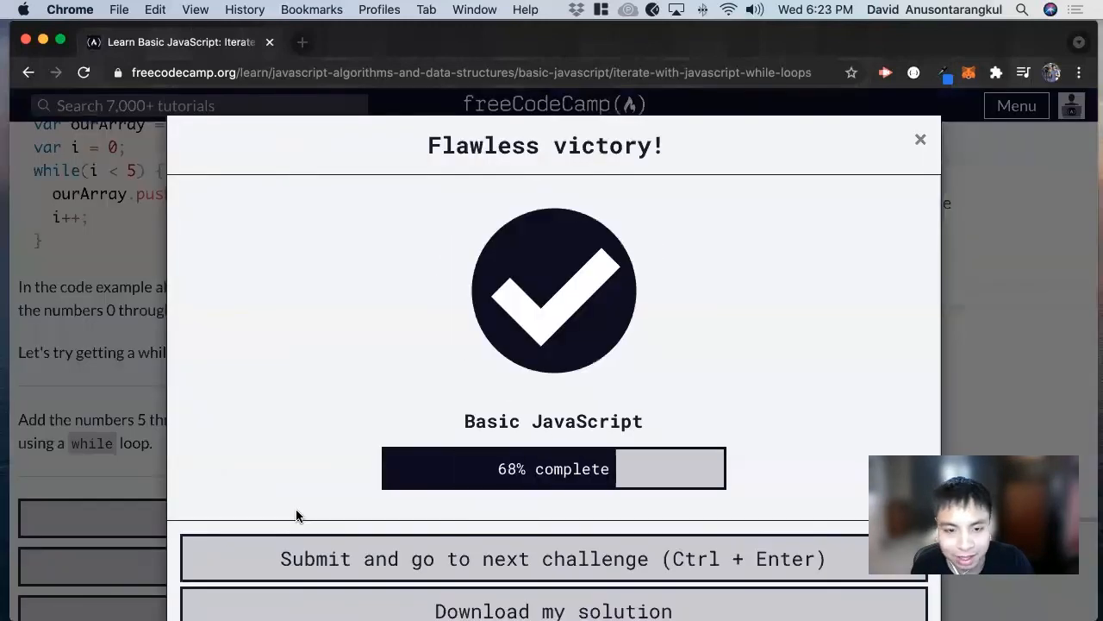